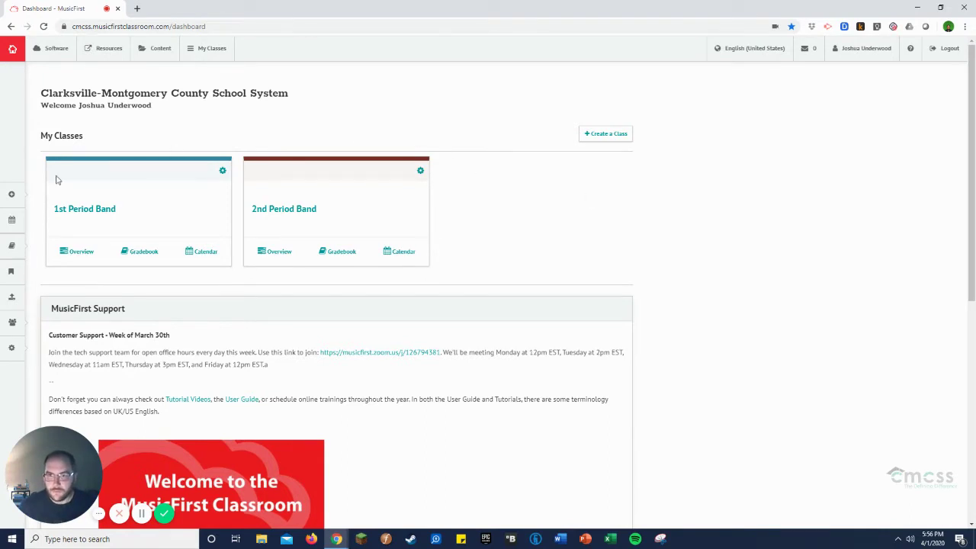
Open the 1st Period Band class and start creating a new Task
left_click(65, 209)
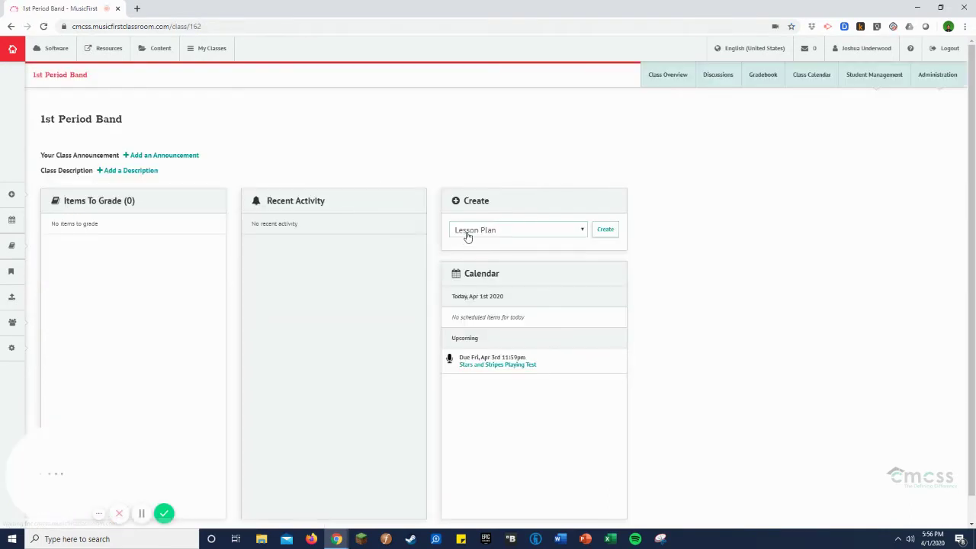
left_click(473, 234)
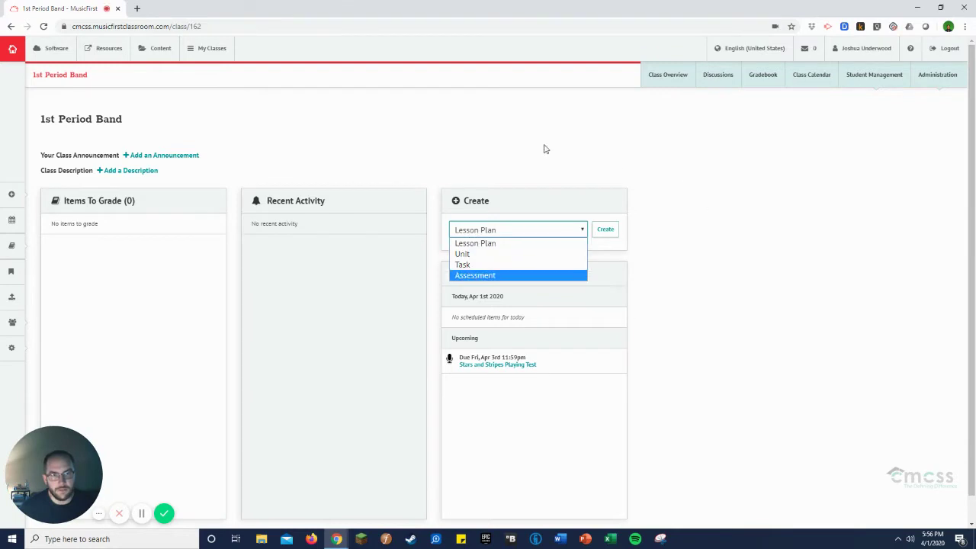
left_click(520, 267)
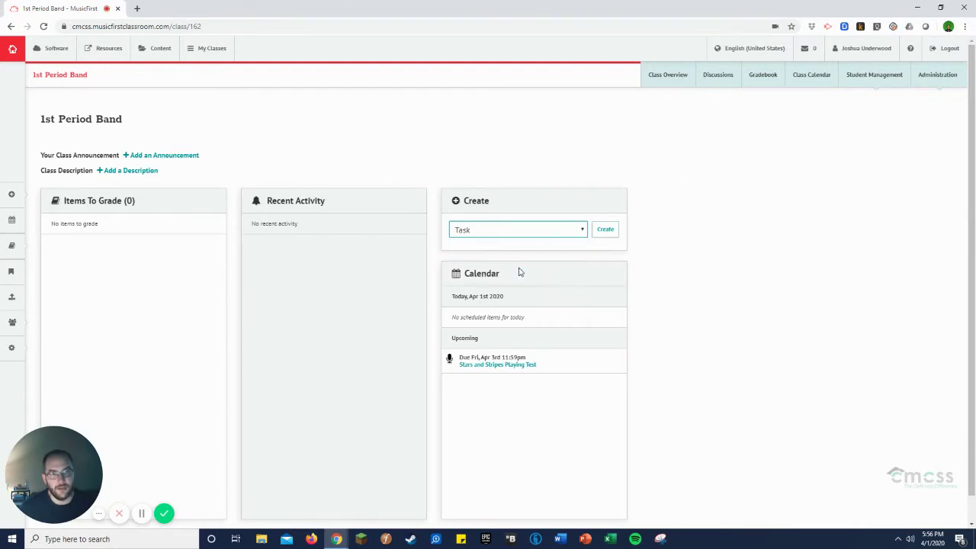
left_click(603, 232)
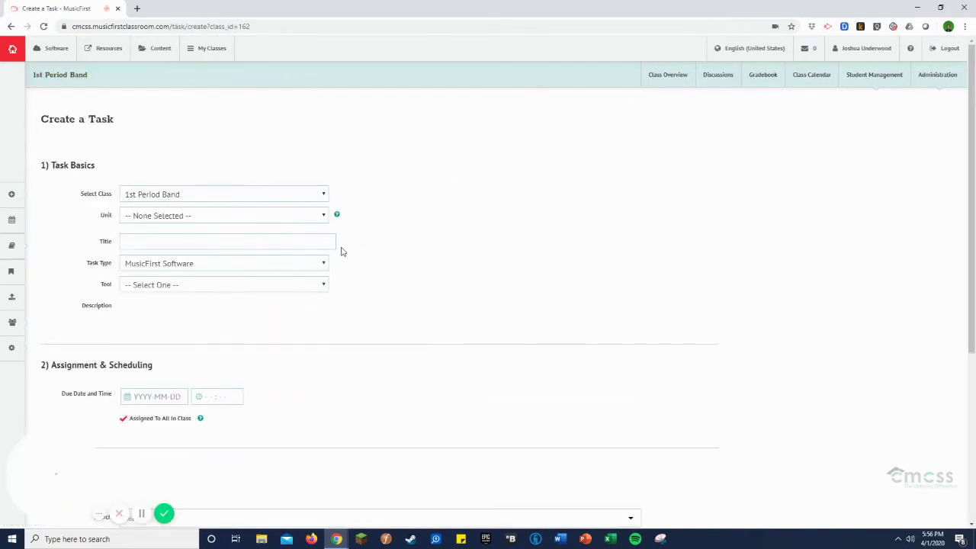
Title the task "Sight-Reading 1"
left_click(231, 244)
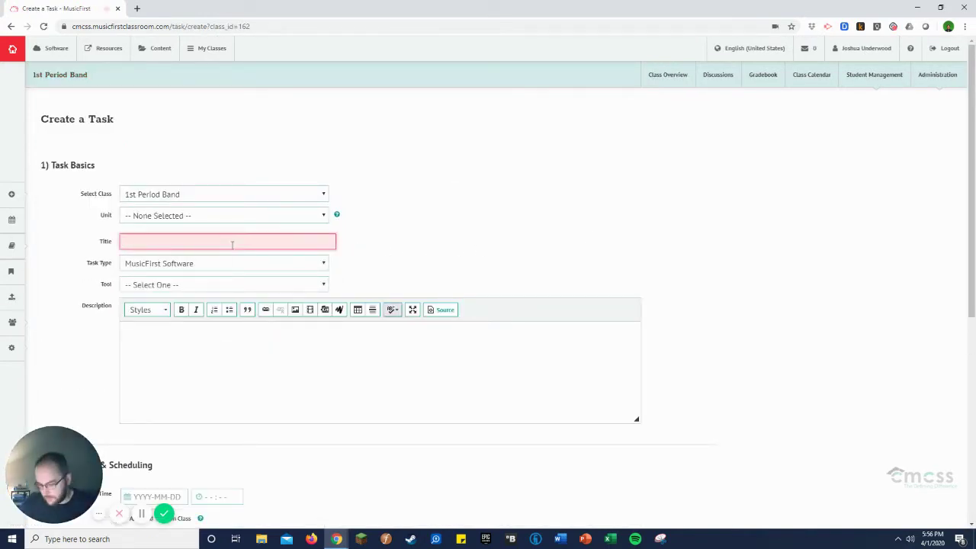
type("Sight")
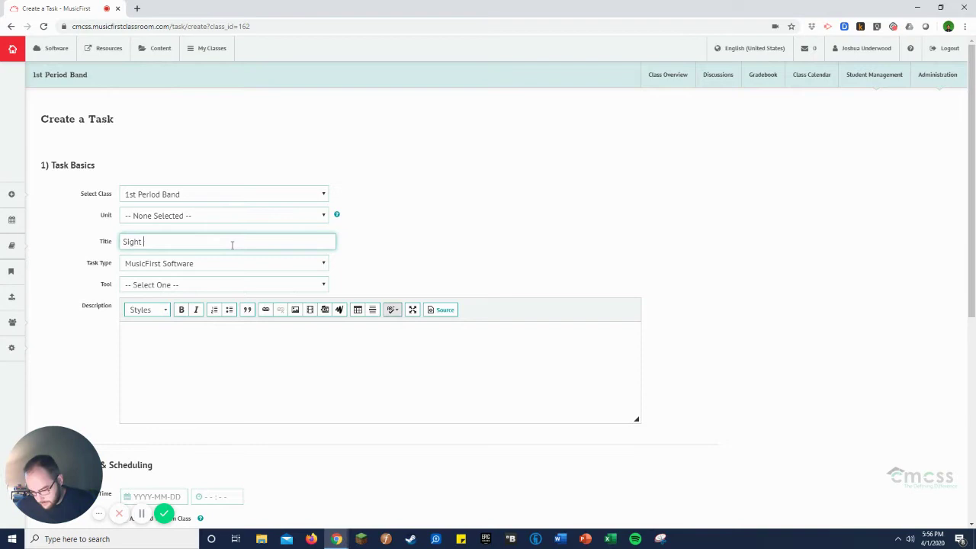
type("-REa")
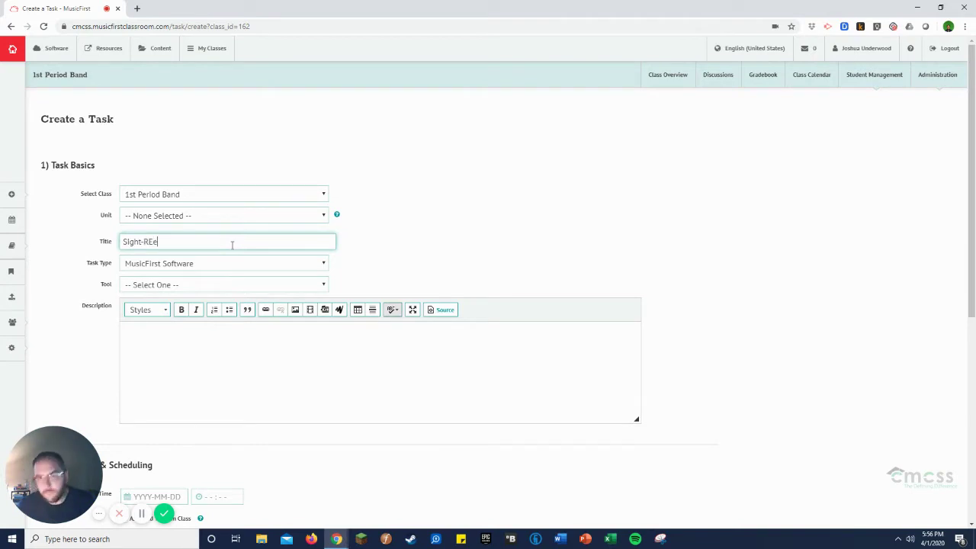
key("BackSpace")
key("BackSpace")
type("eading 1")
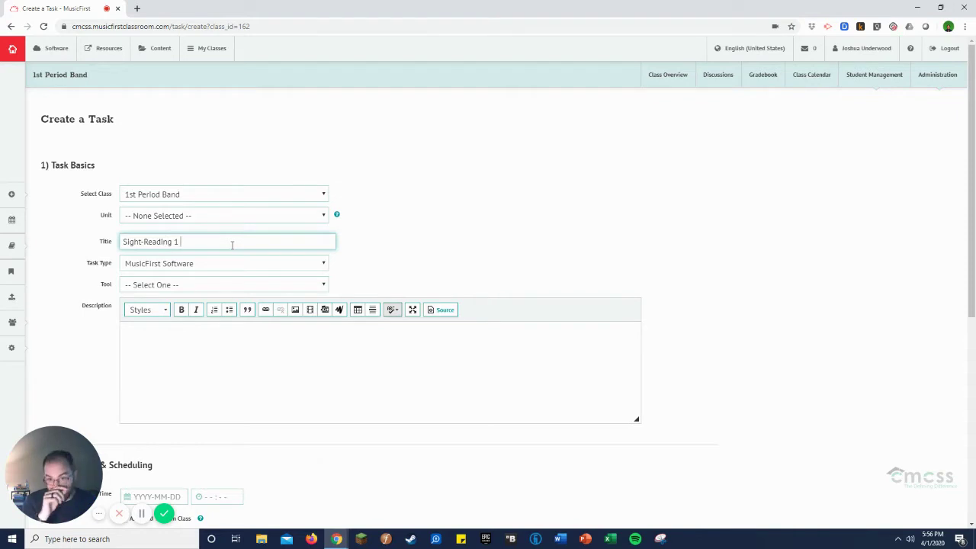
Keep MusicFirst Software as the task type and choose Sight Reading Factory as its tool
left_click(180, 267)
left_click(178, 267)
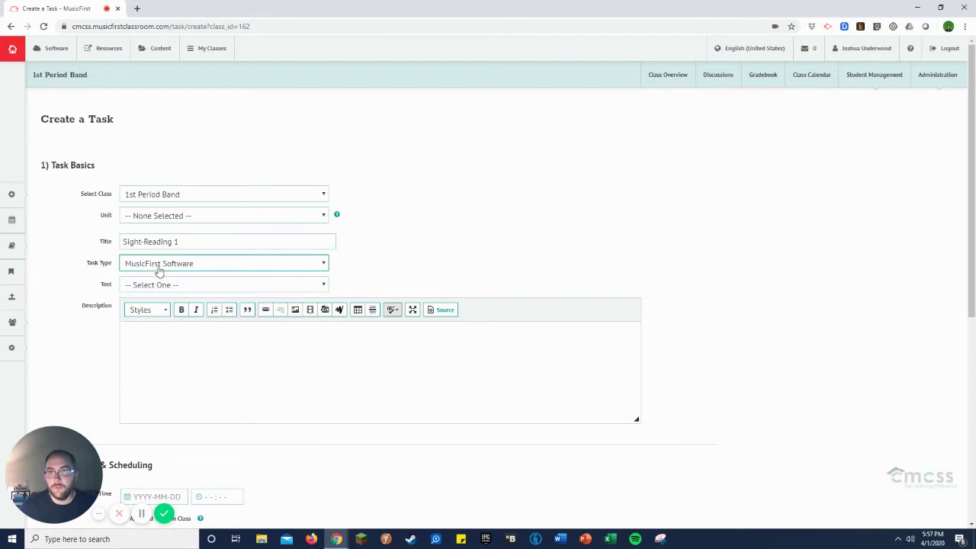
left_click(170, 287)
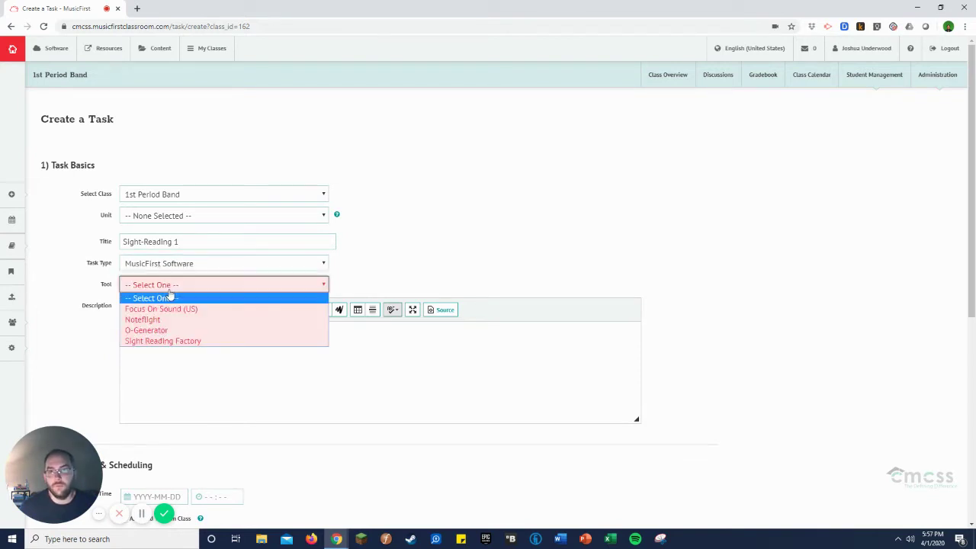
left_click(169, 341)
left_click(170, 337)
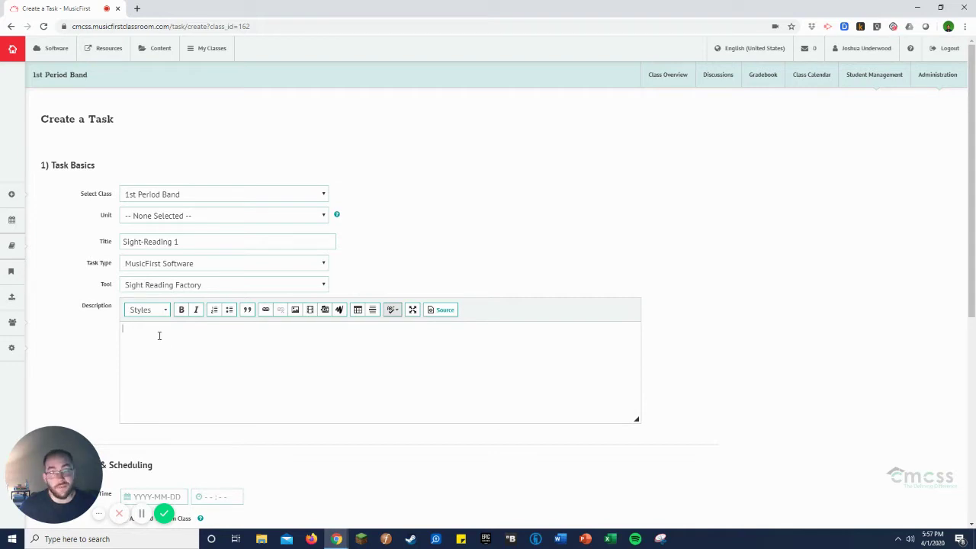
Set the task's due date to 2020-04-03
scroll(160, 333, "down", 2)
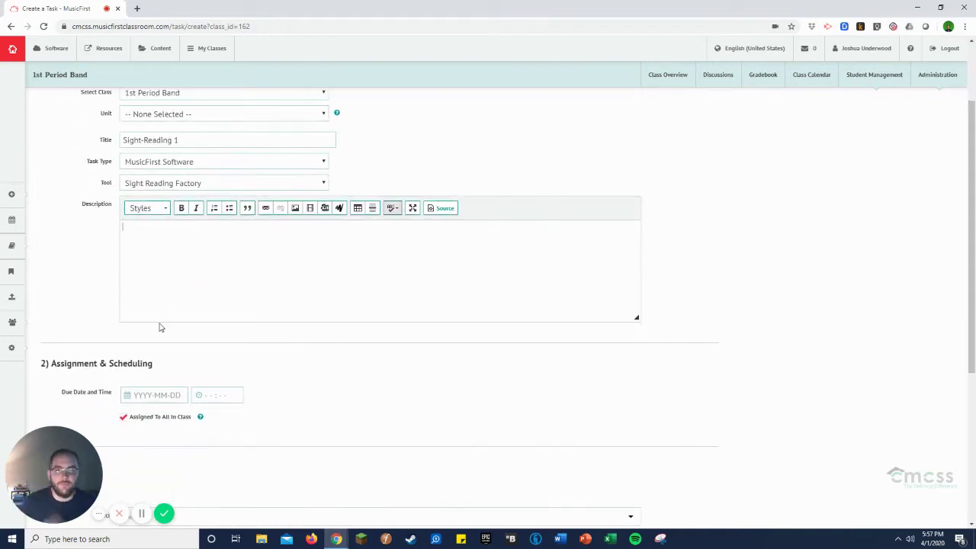
left_click(157, 395)
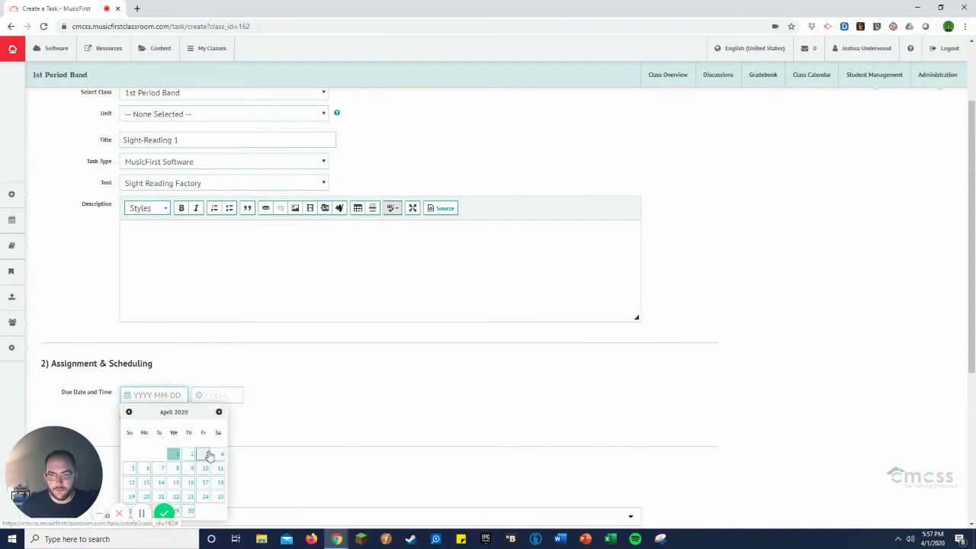
left_click(209, 456)
scroll(255, 365, "down", 4)
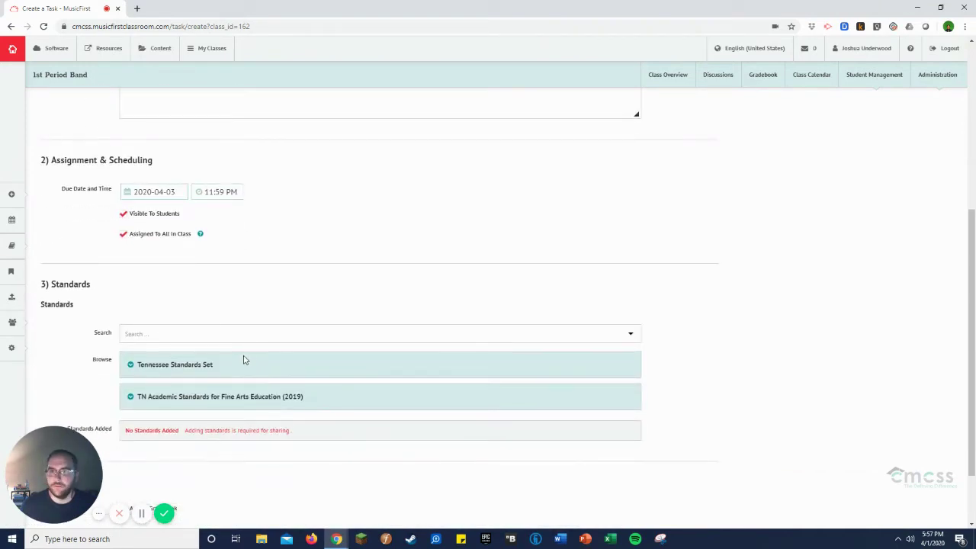
Search the standards for "sight-read" and add standard 8.IM.P2.C to the task
scroll(187, 335, "down", 1)
left_click(172, 281)
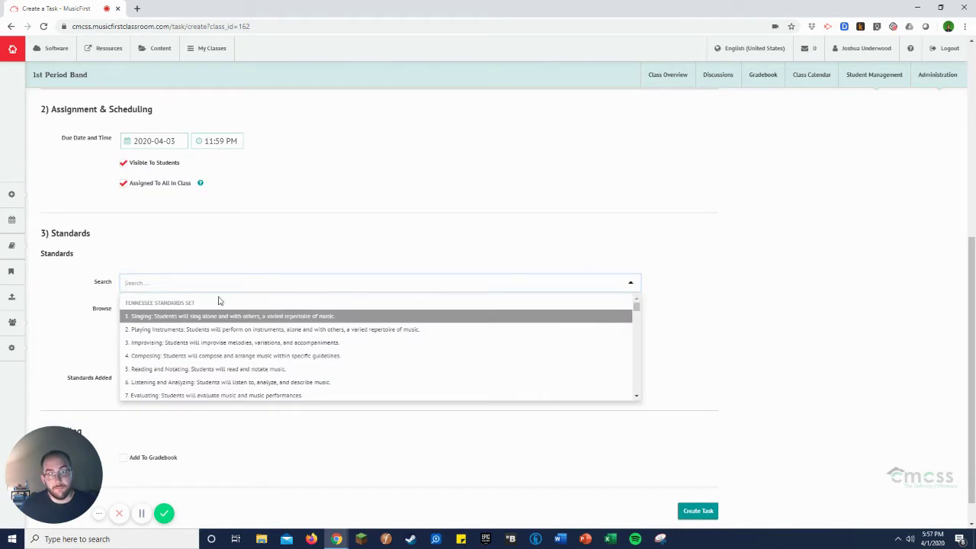
type("sight")
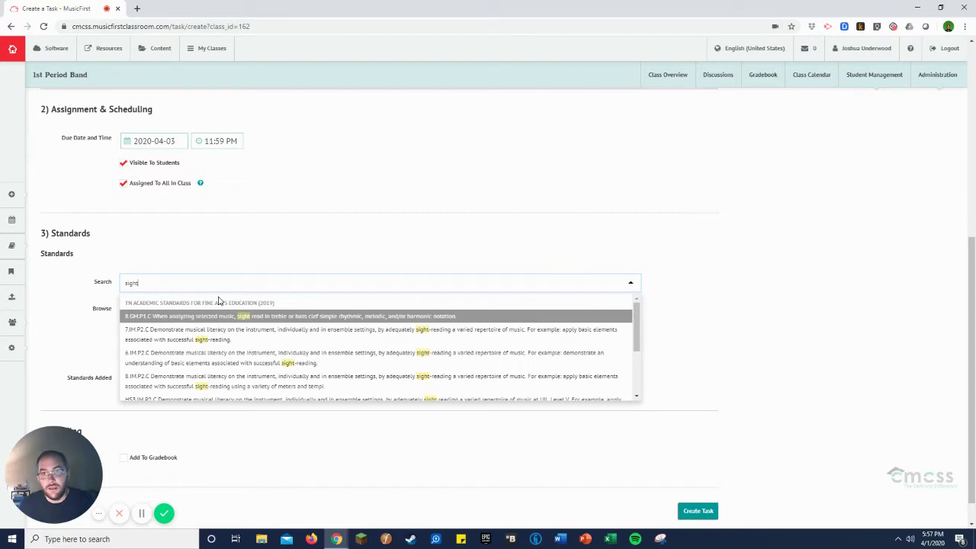
type("-rea")
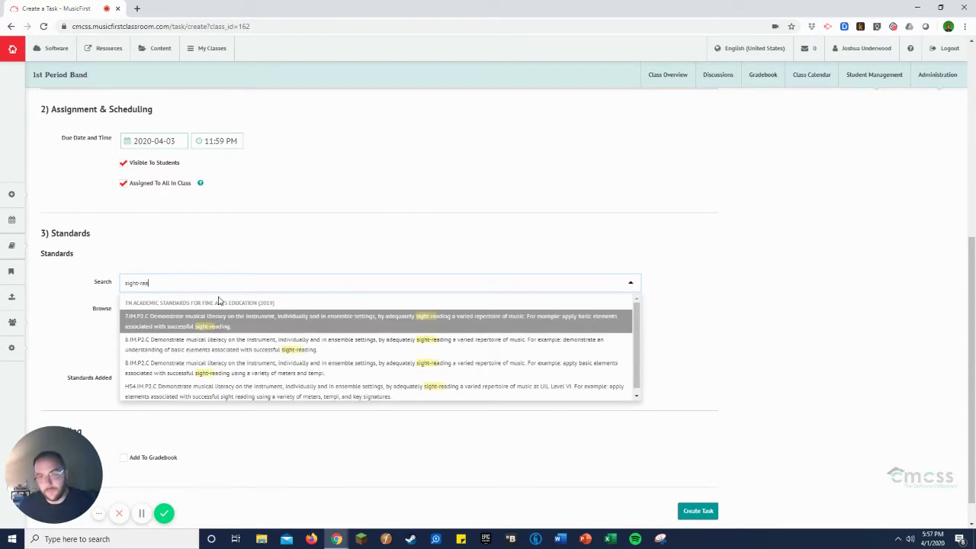
type("d")
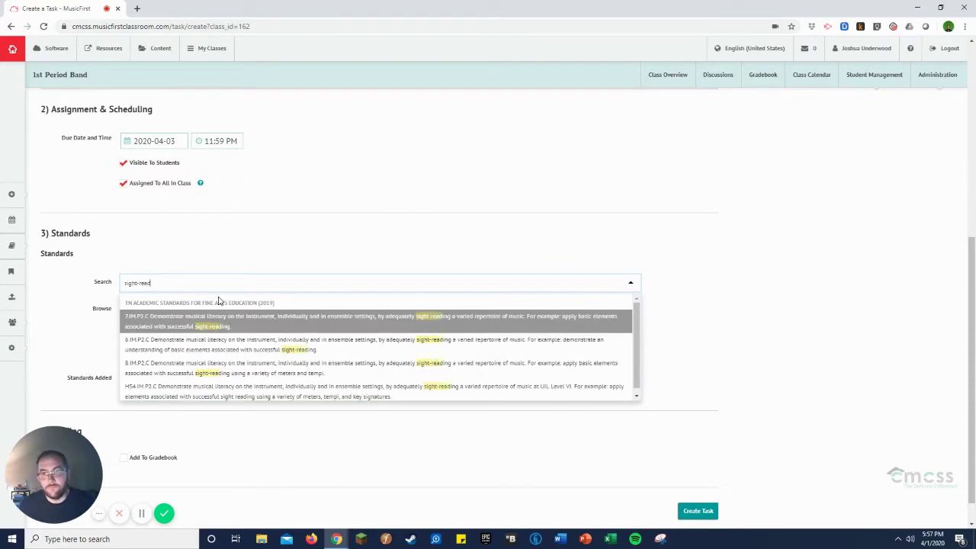
left_click(192, 372)
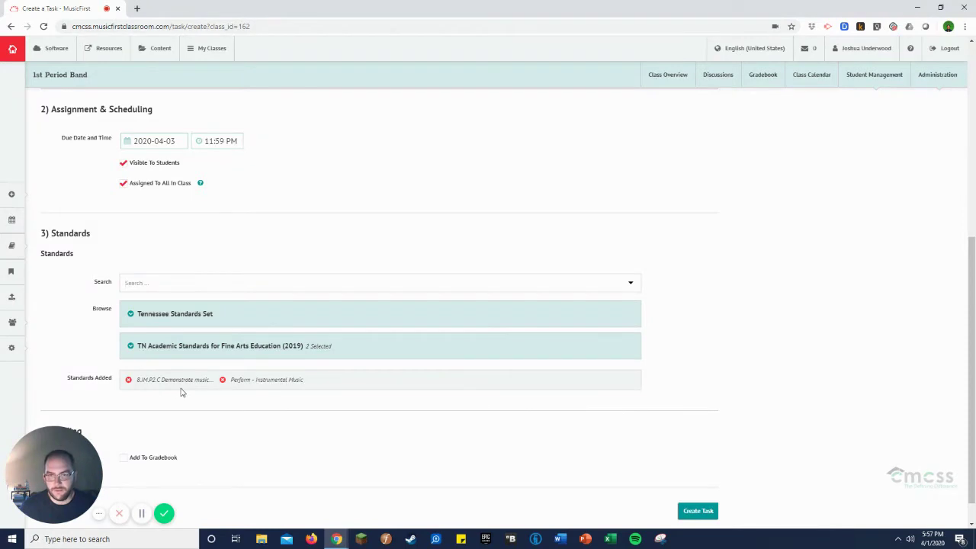
Add the task to the gradebook with a maximum of 100 points
scroll(181, 392, "down", 1)
left_click(123, 426)
scroll(157, 435, "down", 3)
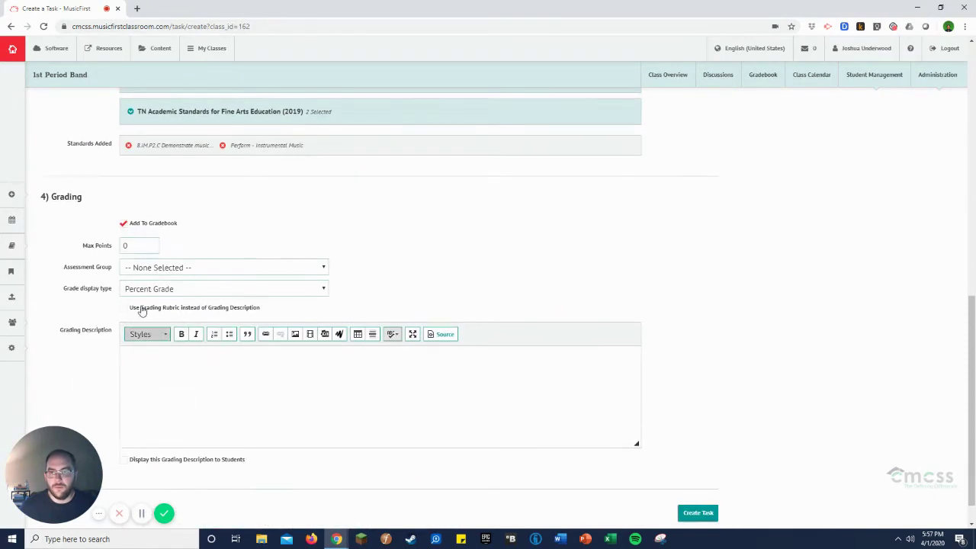
left_click(143, 241)
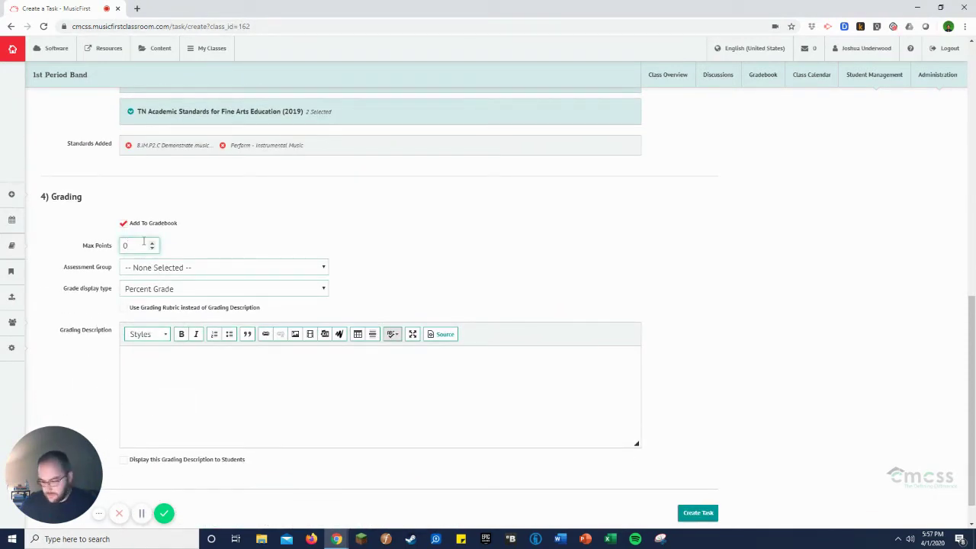
key("BackSpace")
type("100")
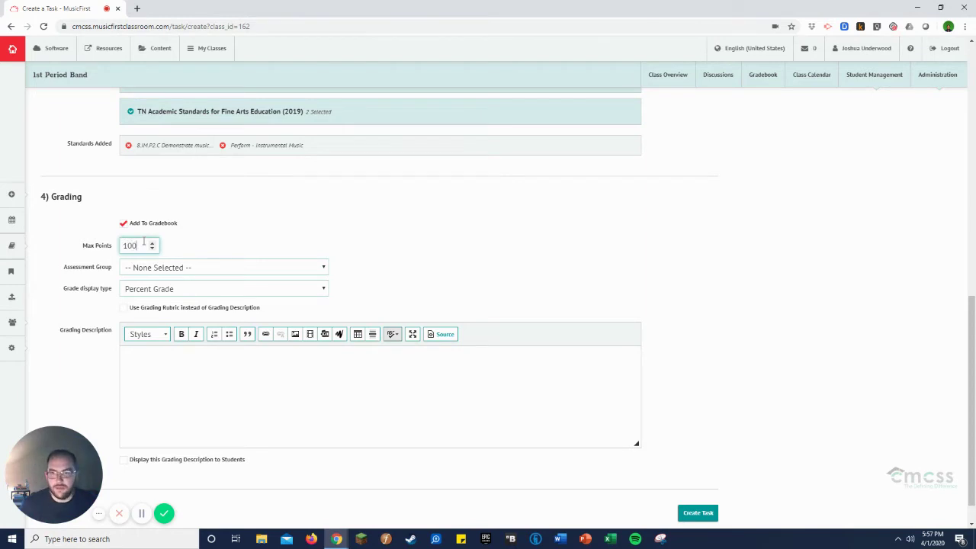
Enable displaying the grading description to students and create the task
left_click(126, 460)
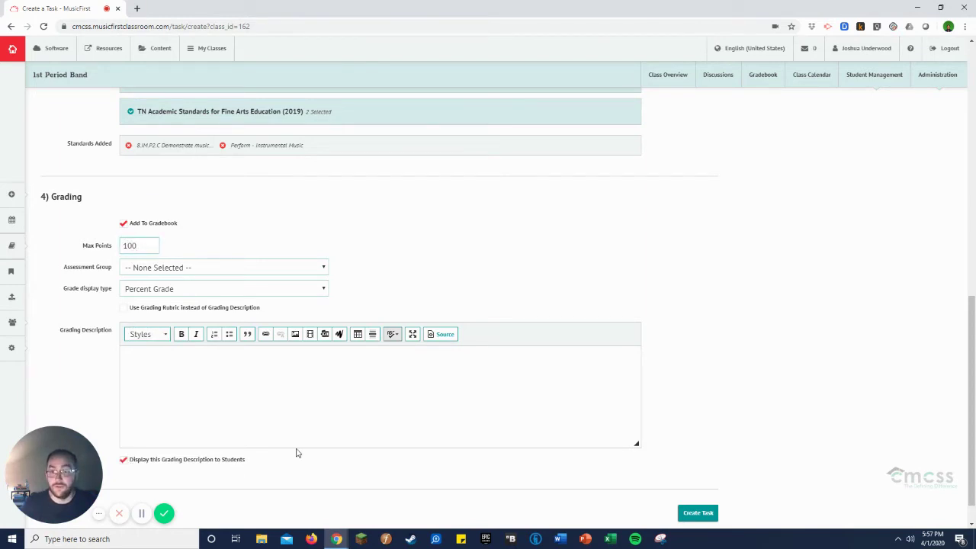
left_click(697, 513)
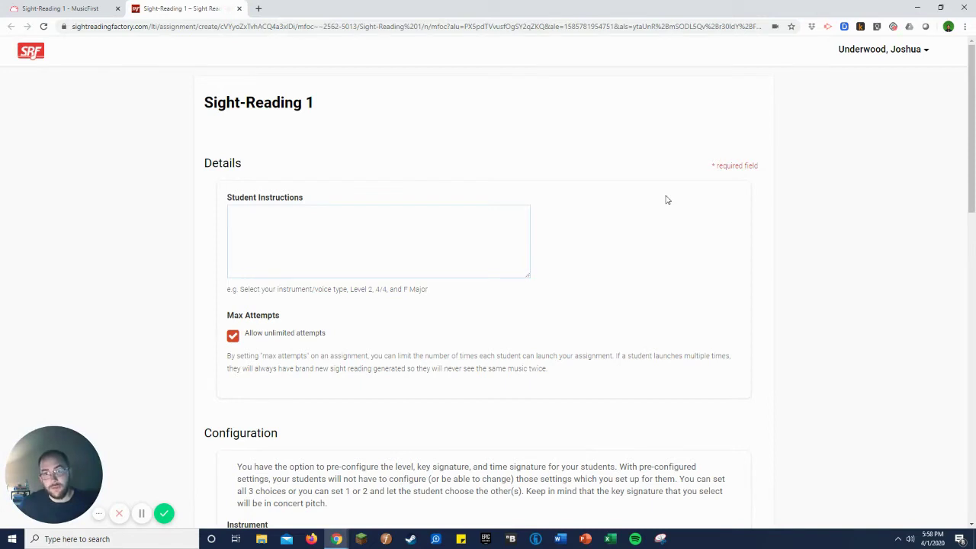
Review the assignment's student instructions, maximum attempts and instrument settings in Sight Reading Factory
scroll(497, 229, "down", 2)
scroll(647, 269, "up", 1)
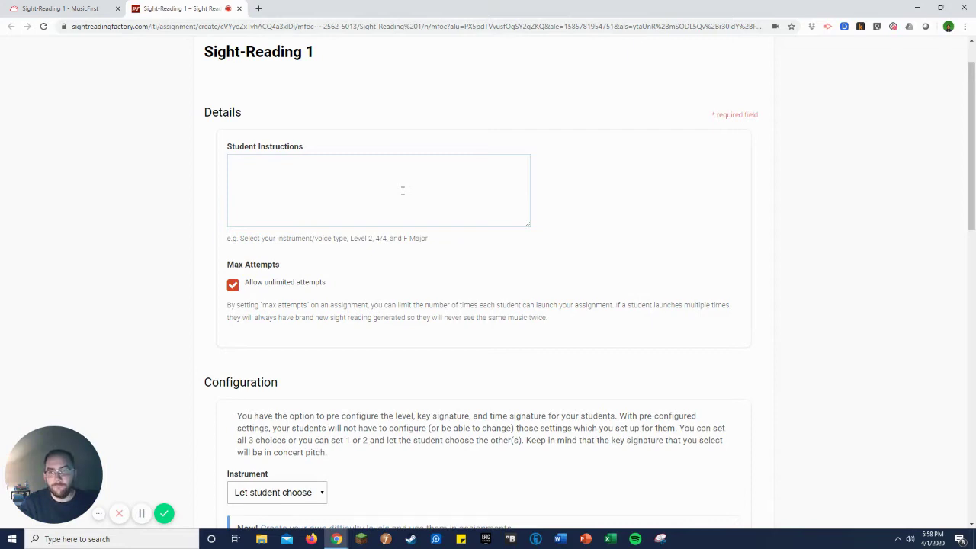
scroll(384, 207, "down", 1)
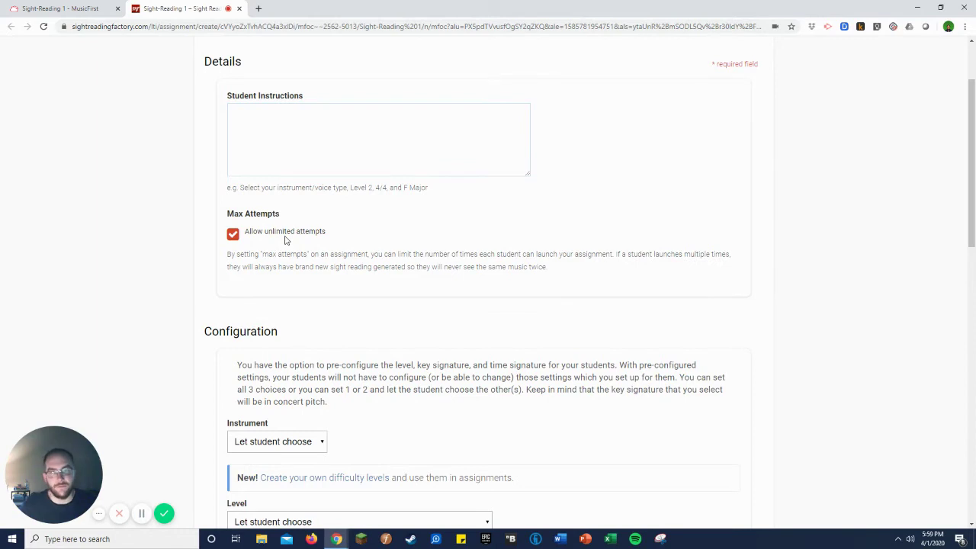
scroll(279, 241, "down", 2)
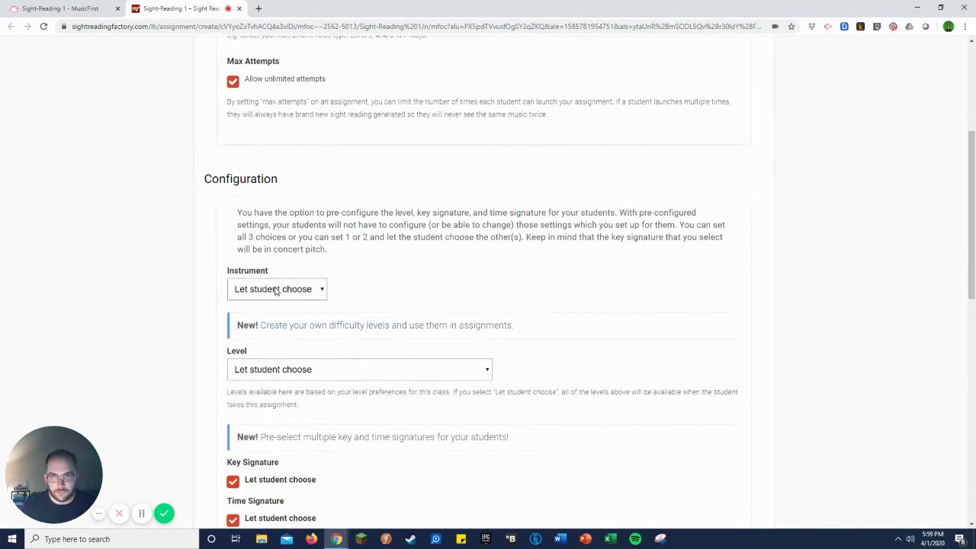
left_click(277, 290)
left_click(277, 292)
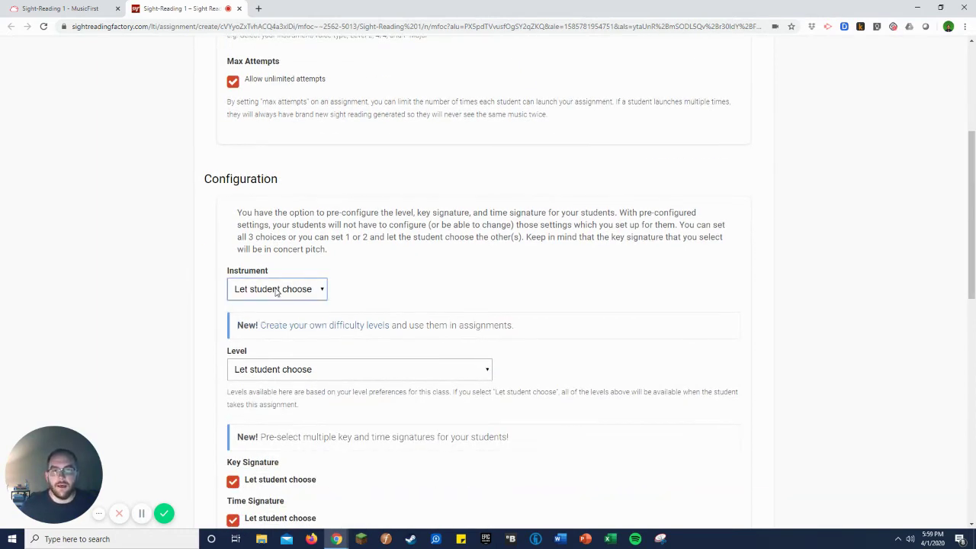
scroll(277, 290, "down", 1)
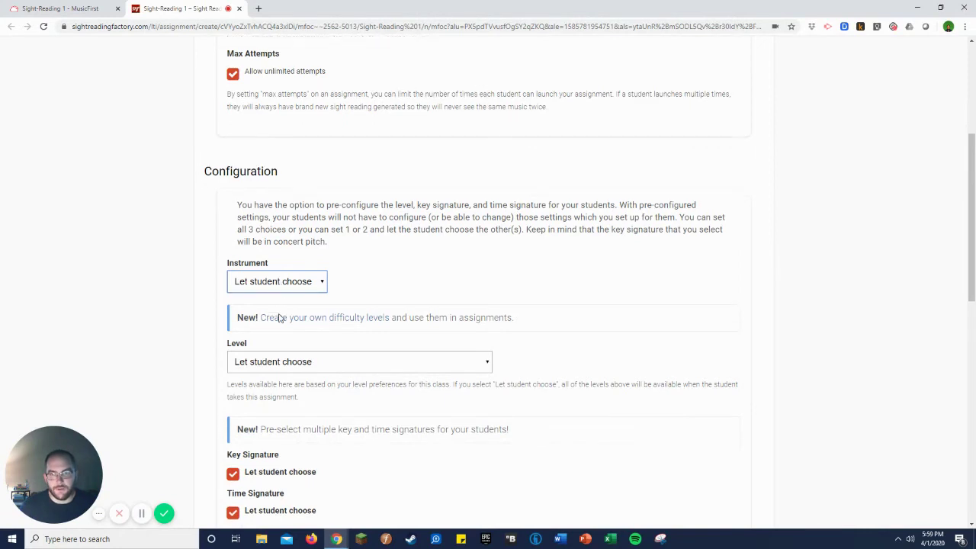
Set the assignment level to 3 (Sight Reading Factory) and preset the key signature to Ab Major instead of student choice
left_click(276, 271)
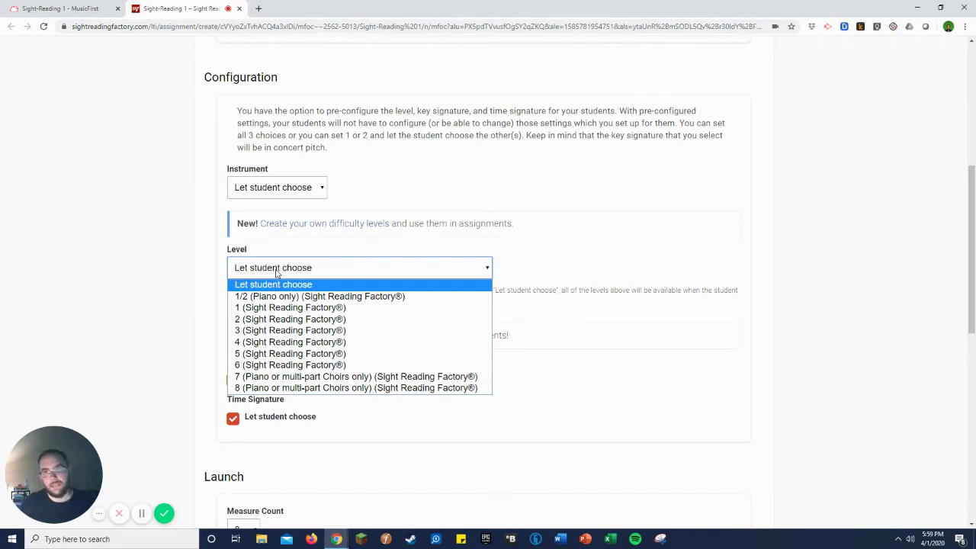
left_click(272, 330)
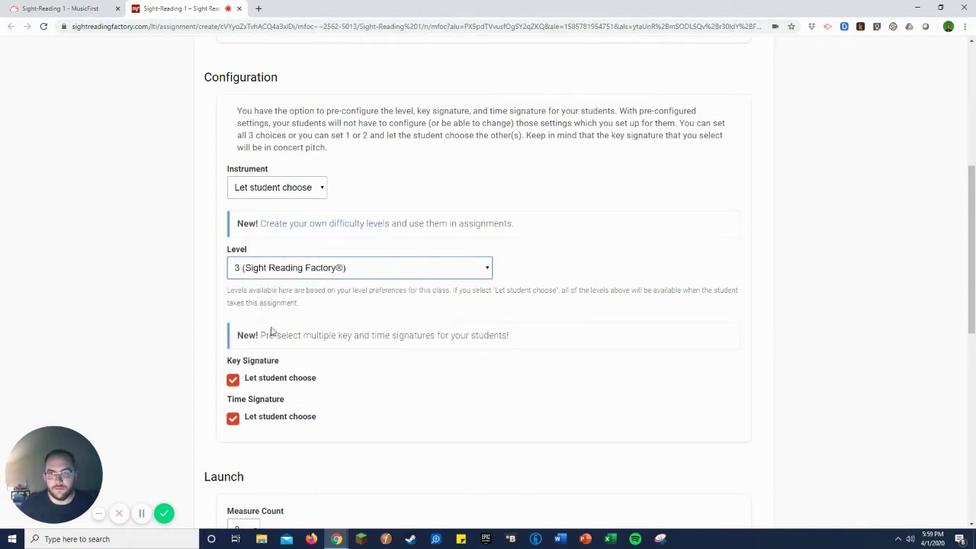
left_click(233, 383)
scroll(242, 381, "down", 1)
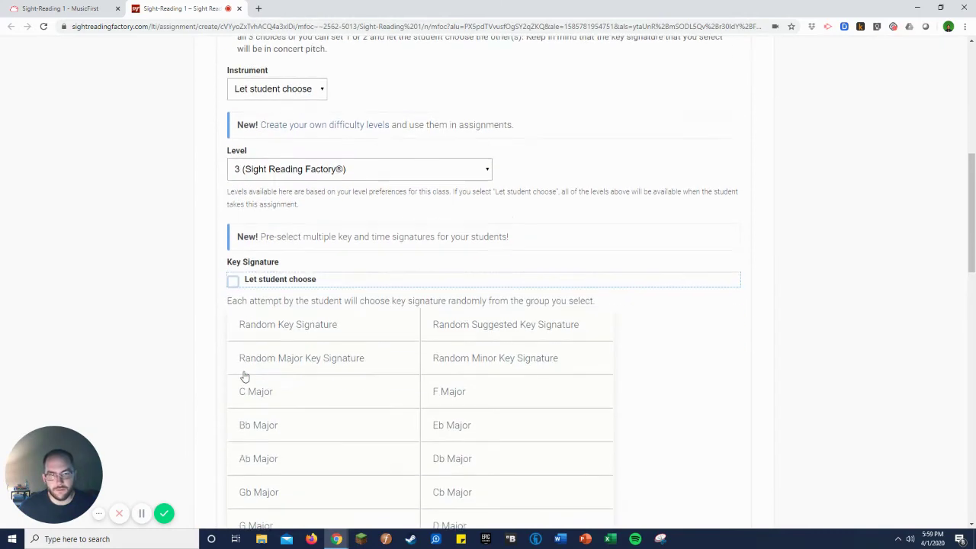
scroll(244, 376, "down", 1)
left_click(278, 357)
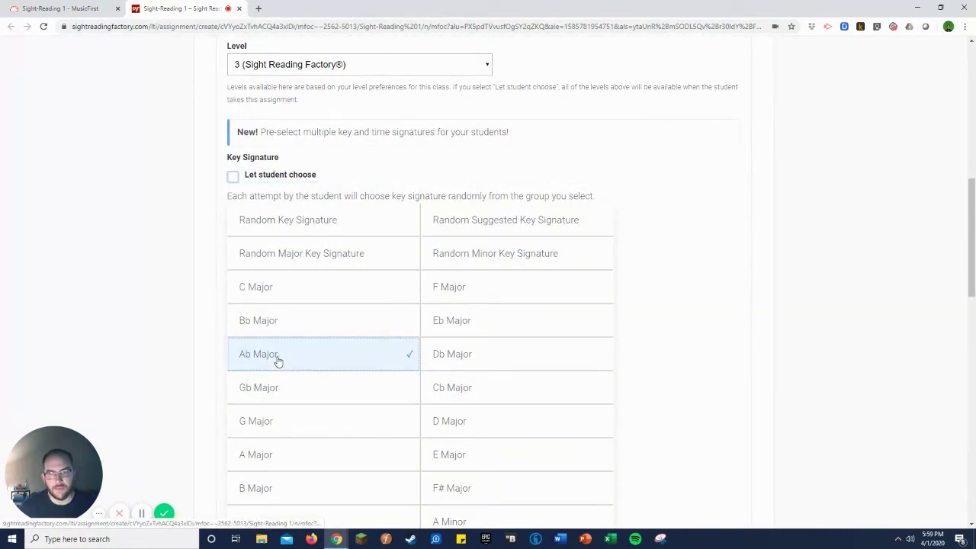
Preset the time signature to 6/8 instead of letting the student choose
scroll(165, 285, "down", 5)
scroll(165, 286, "up", 1)
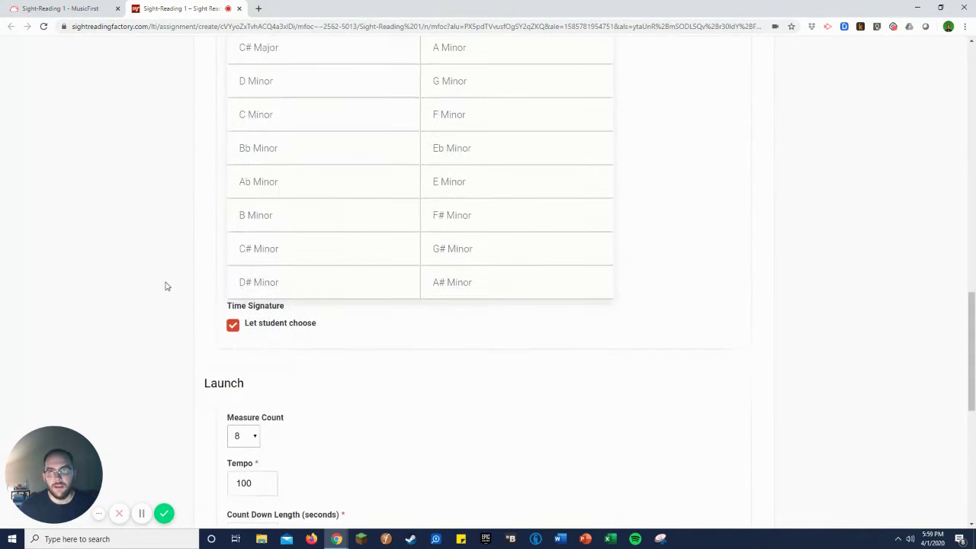
left_click(236, 343)
scroll(239, 343, "down", 2)
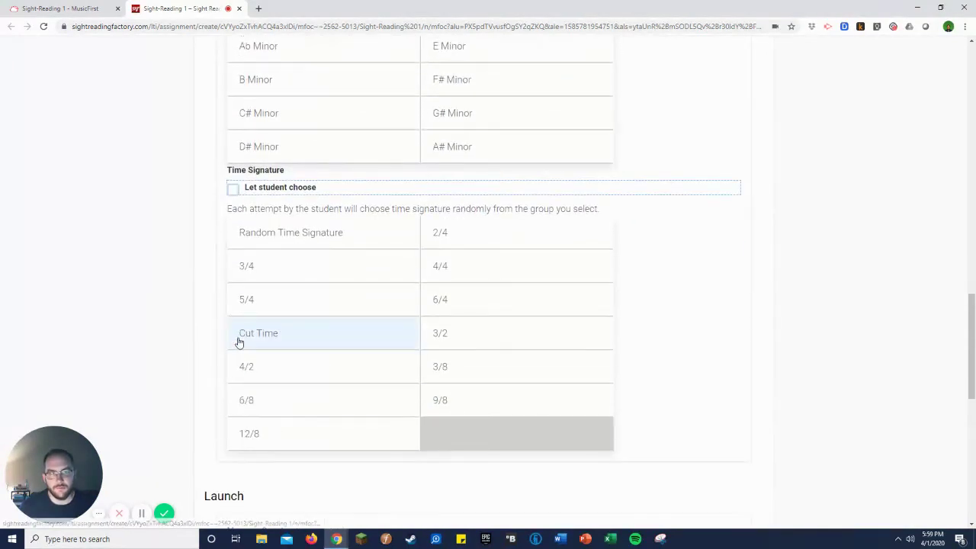
left_click(333, 398)
Set the count down length to 20 seconds and the tempo to 60
scroll(151, 275, "down", 1)
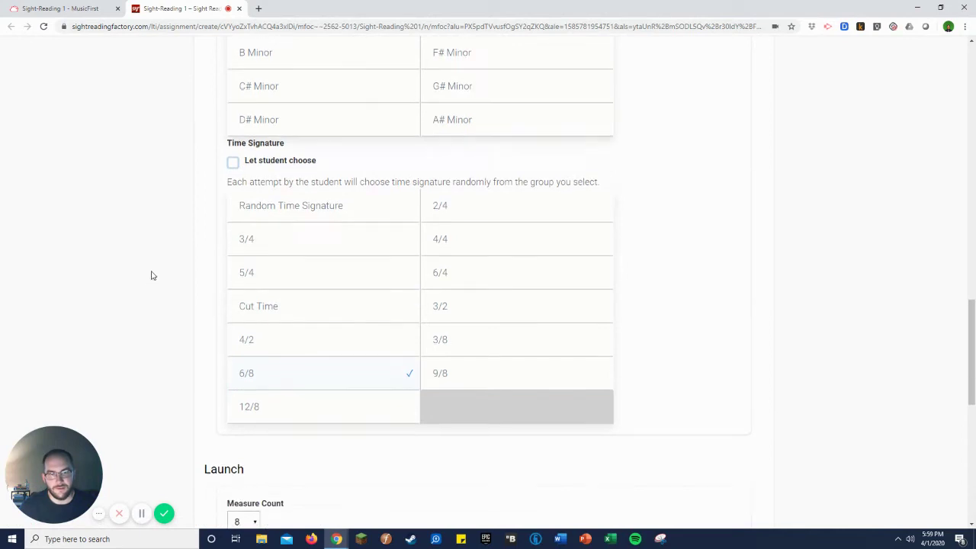
scroll(151, 275, "down", 3)
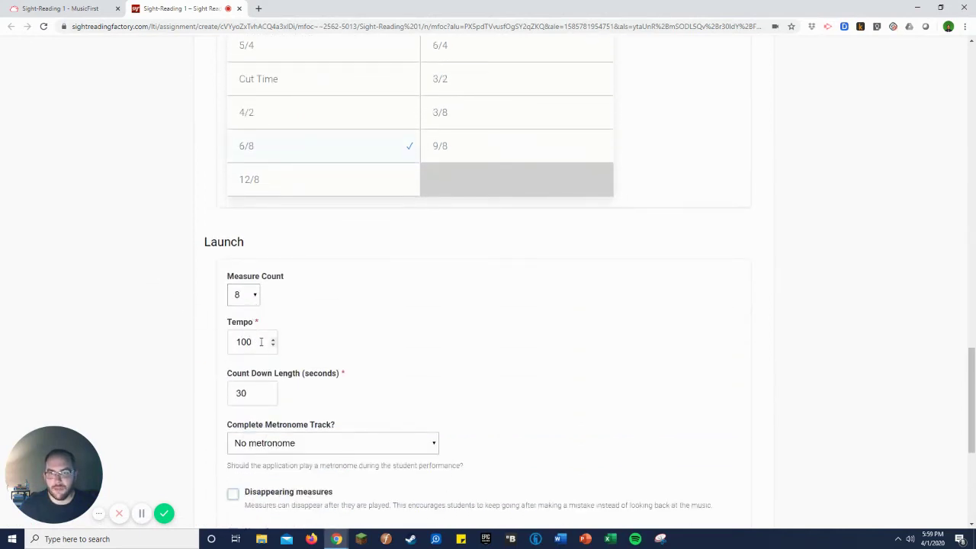
left_click(260, 396)
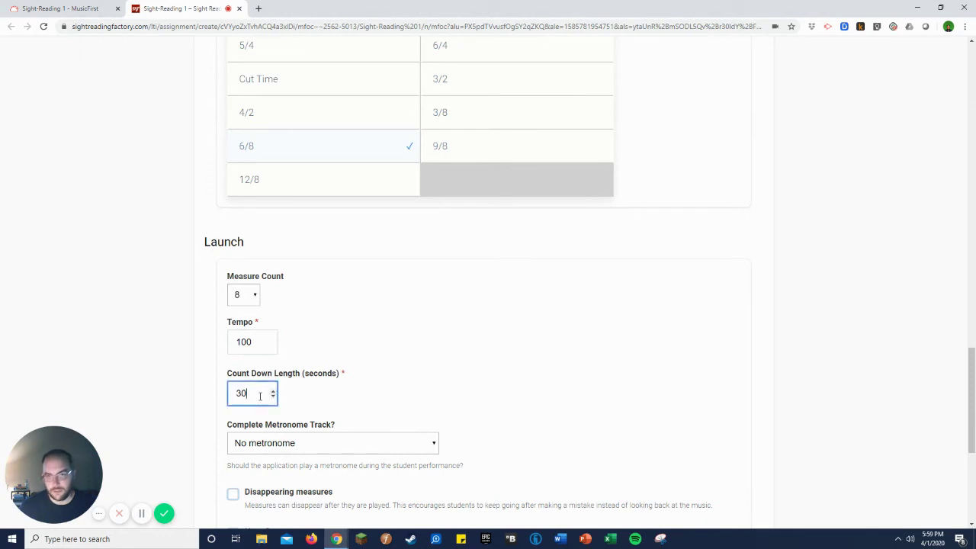
key("BackSpace")
key("BackSpace")
type("20")
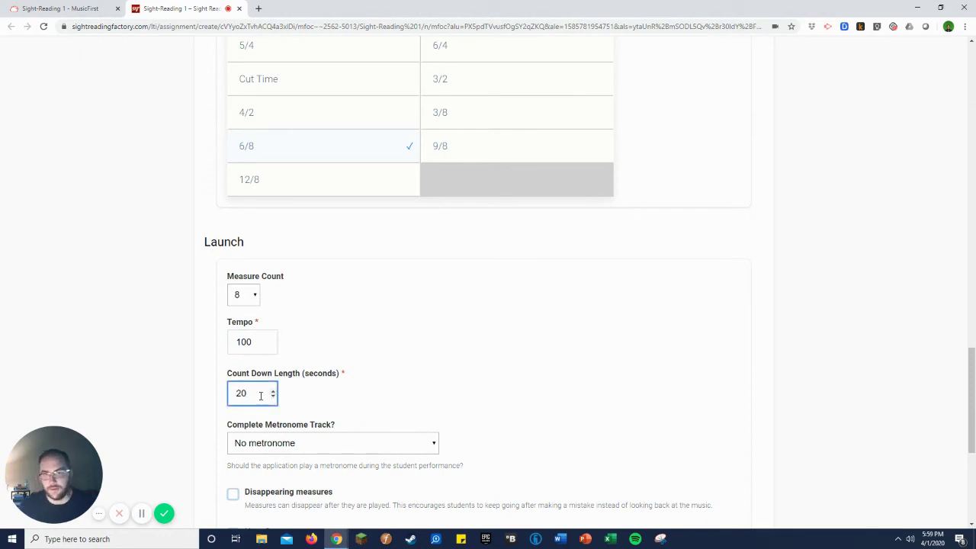
left_click_drag(272, 347, 272, 346)
left_click(272, 340)
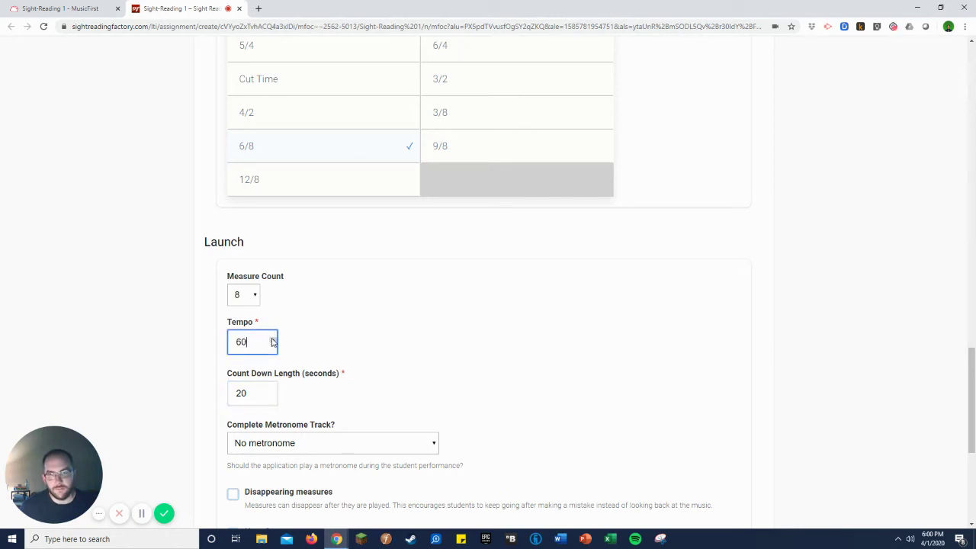
Include a complete metronome track that does not subdivide the beat
scroll(321, 341, "down", 2)
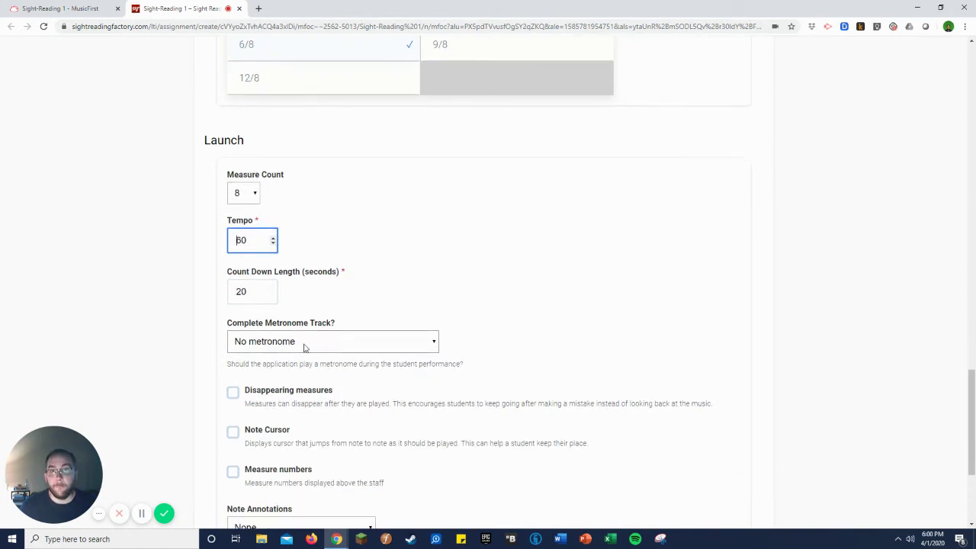
left_click(305, 347)
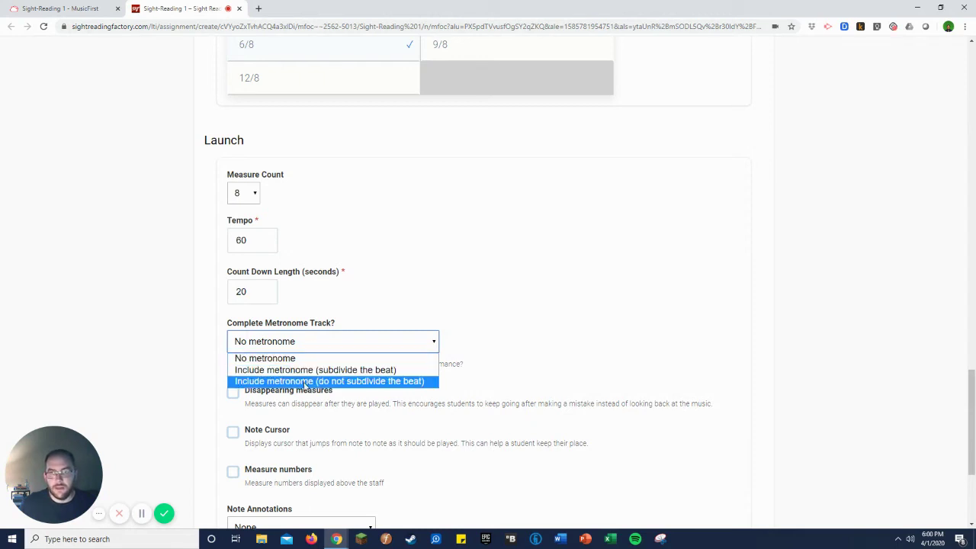
left_click(305, 382)
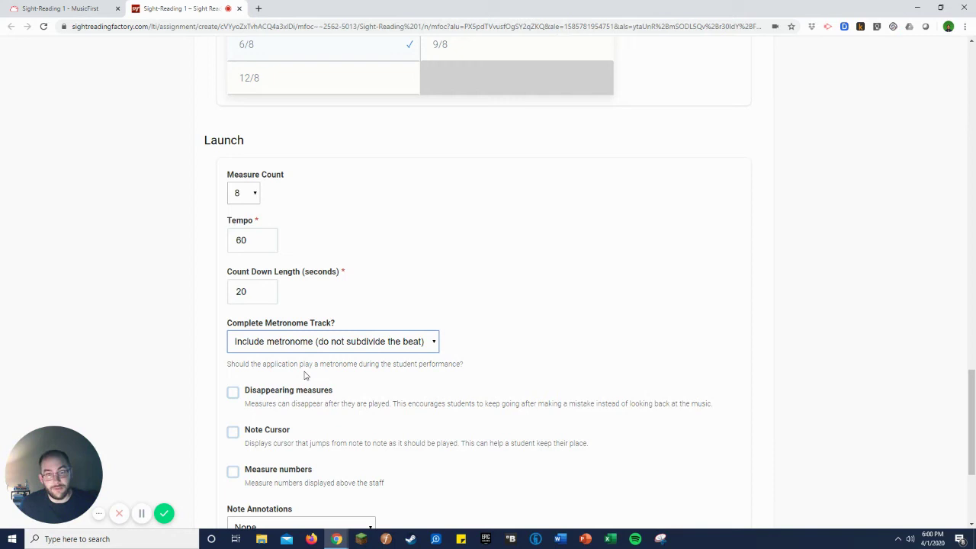
Review the available options for note annotations and minor scale type
scroll(313, 373, "down", 2)
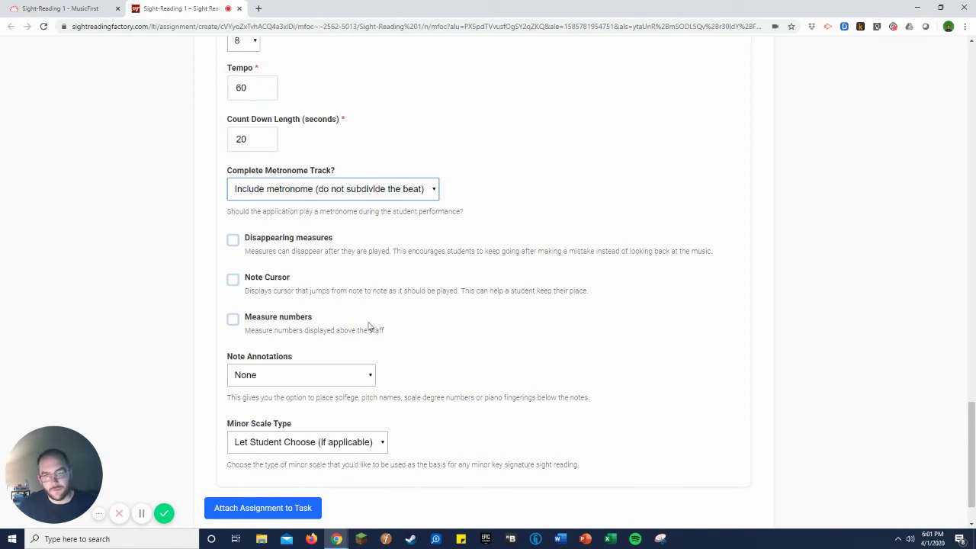
left_click(313, 375)
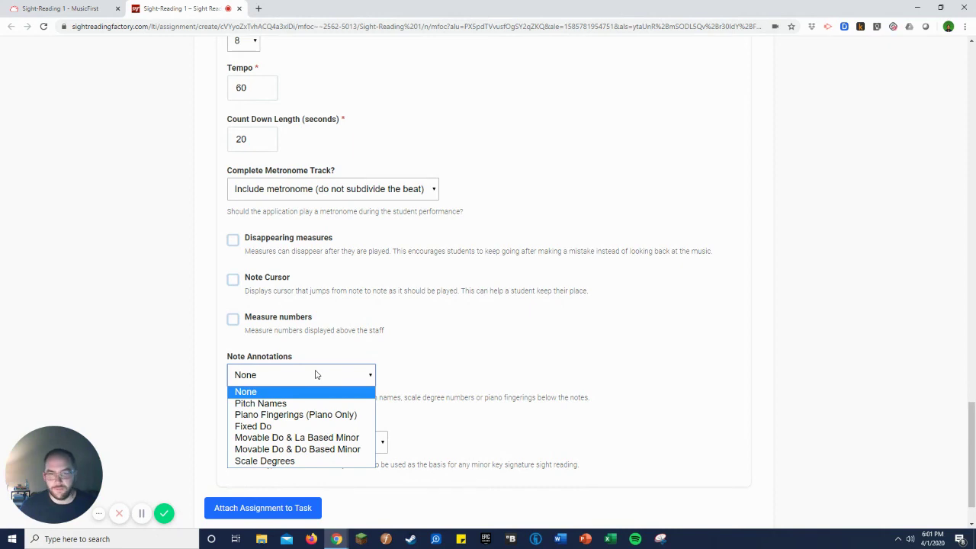
left_click(432, 358)
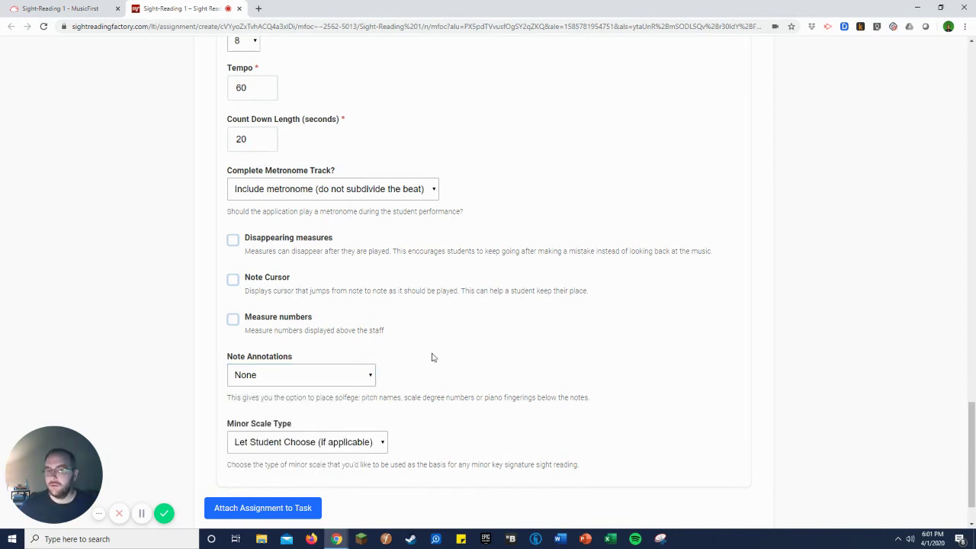
scroll(432, 357, "down", 1)
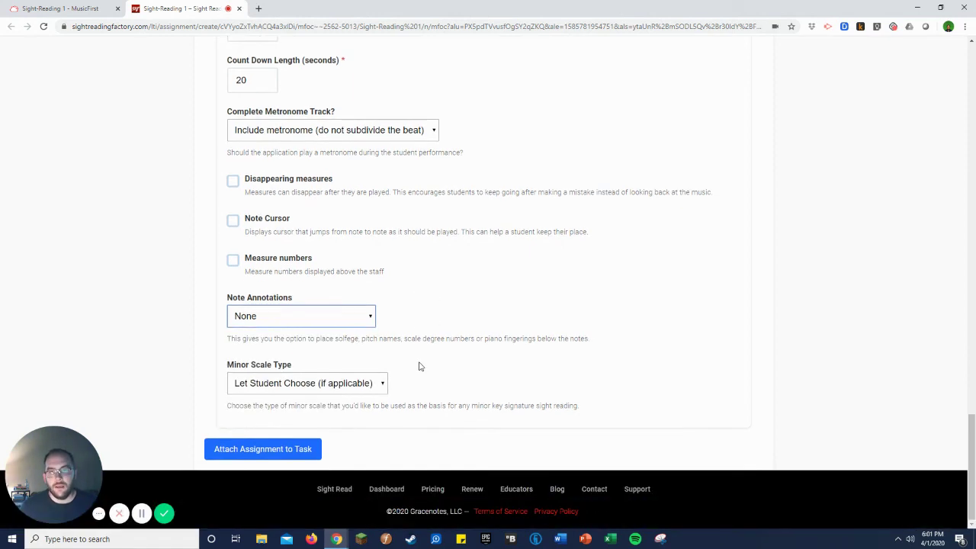
left_click(350, 392)
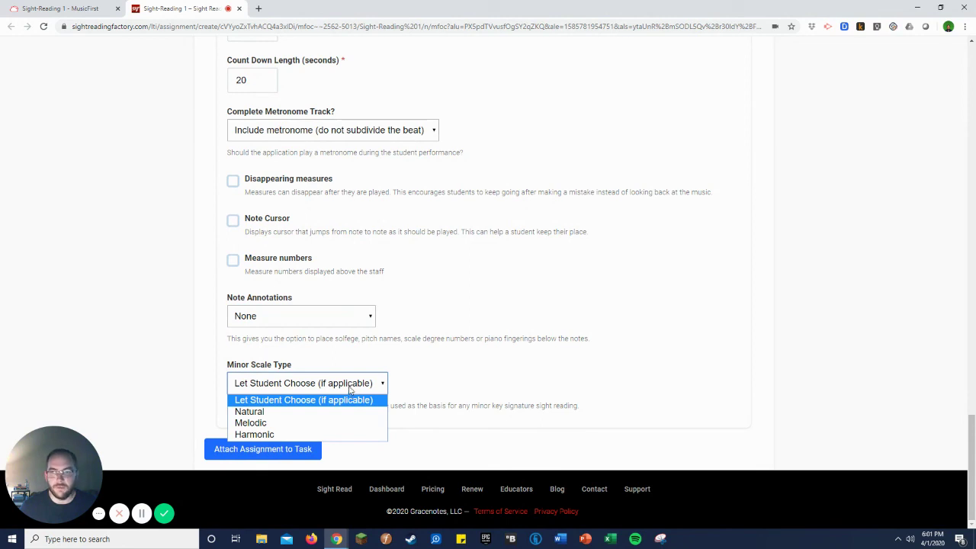
left_click(349, 391)
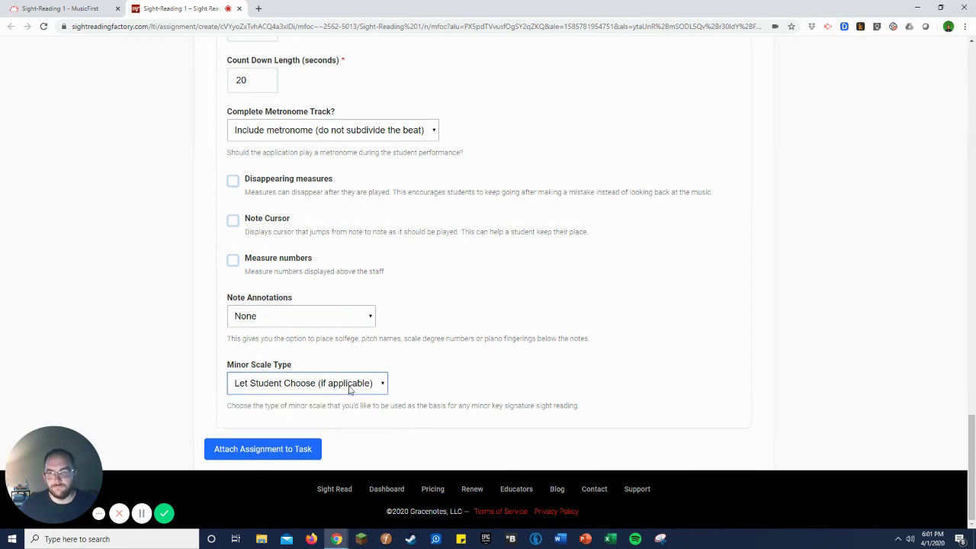
Attach the configured assignment to the Sight-Reading 1 task and mark the task as a favorite in MusicFirst
left_click(302, 457)
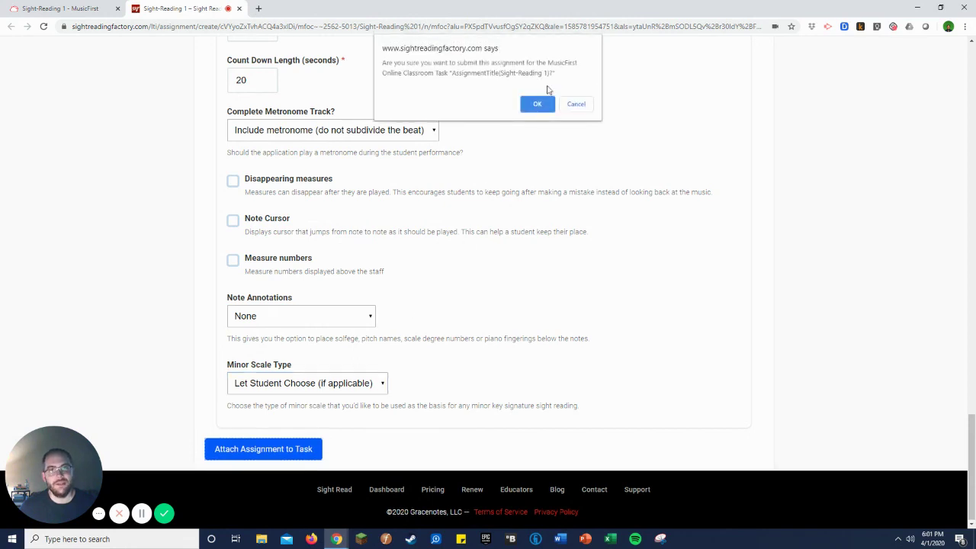
left_click(537, 106)
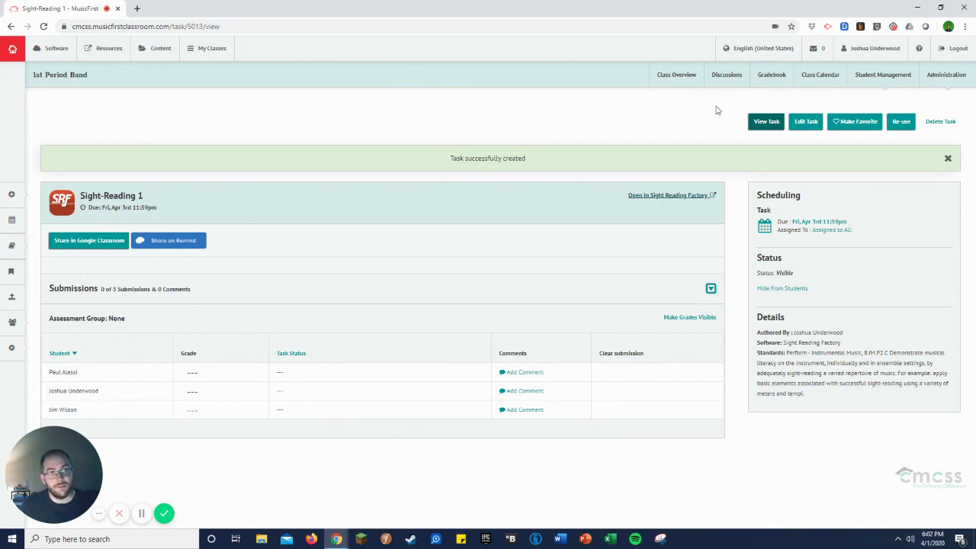
left_click(846, 124)
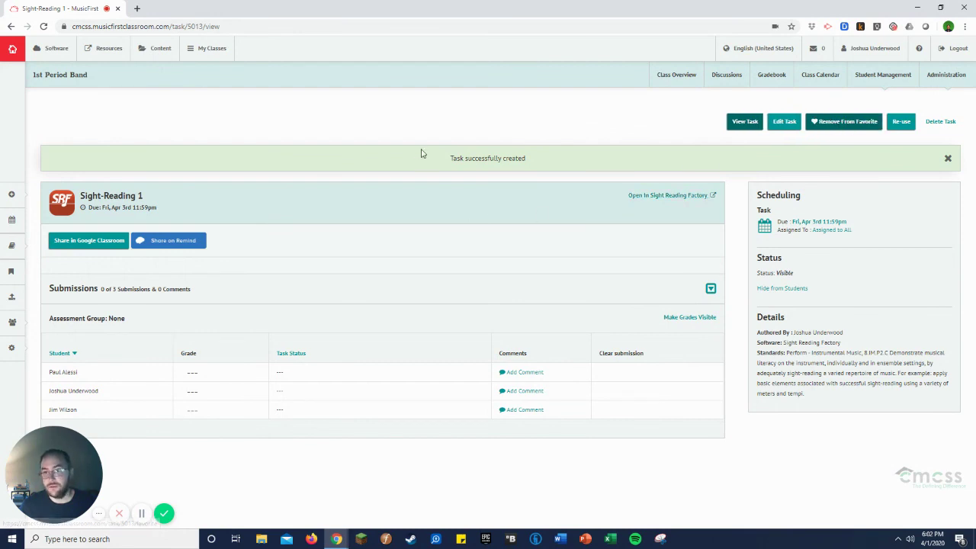